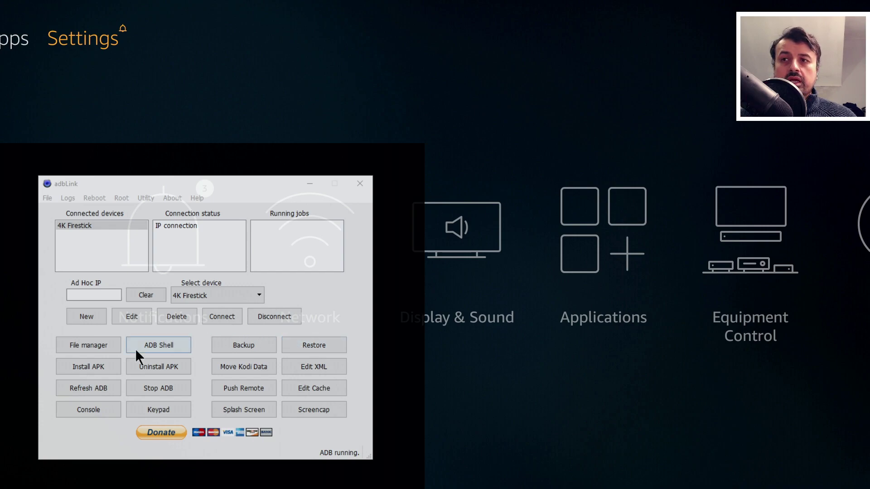
- Open the Wifi/USB Remote window for the connected 4K Firestick
left_click(158, 413)
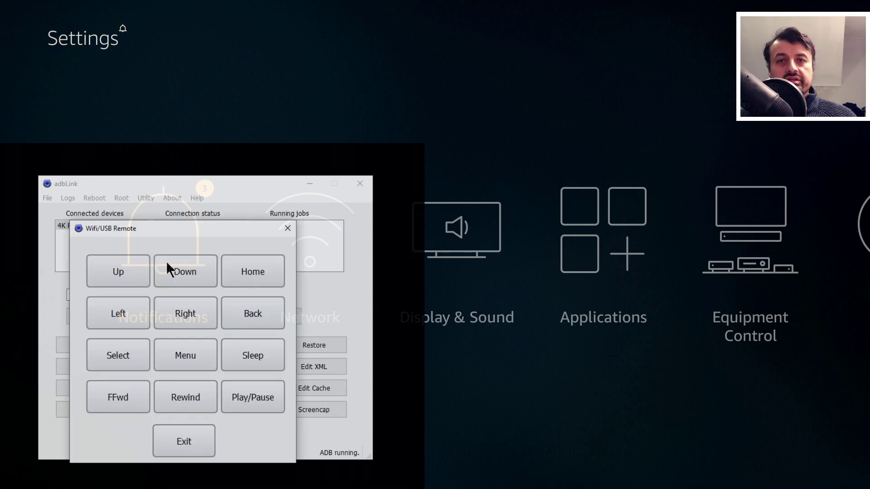
- Move the Fire TV focus three items right through Settings, then send it back Home
left_click(172, 310)
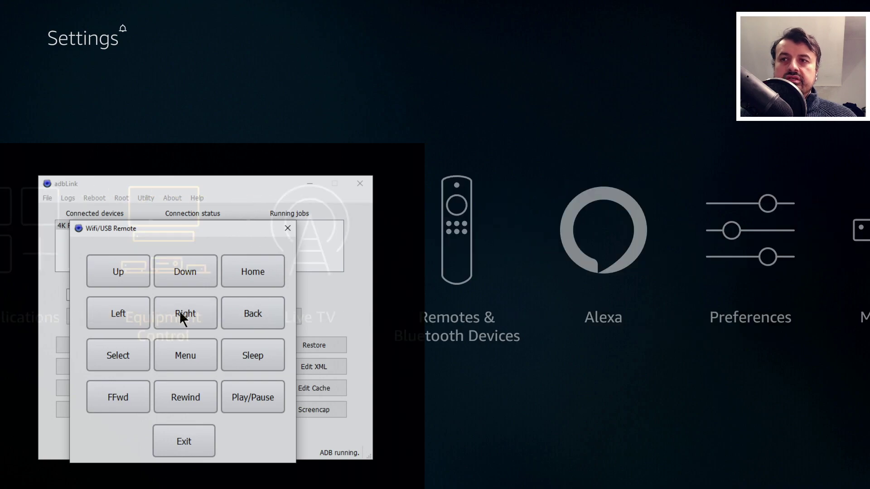
left_click(179, 314)
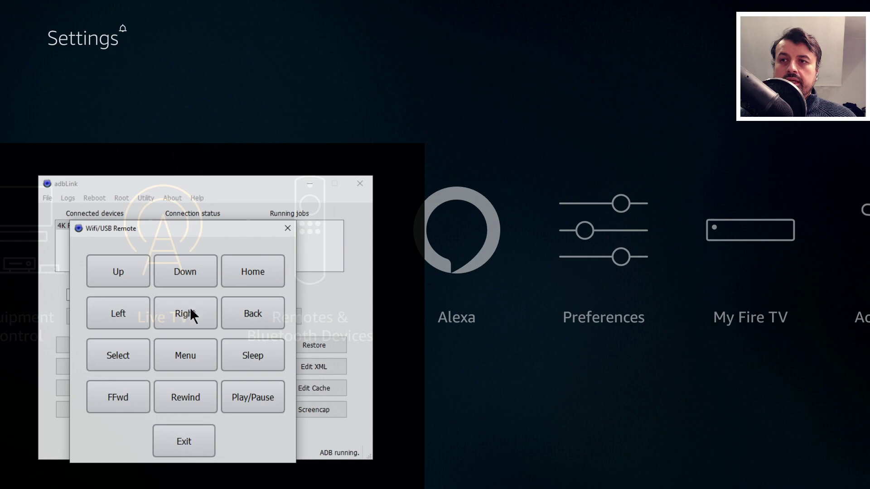
left_click(179, 317)
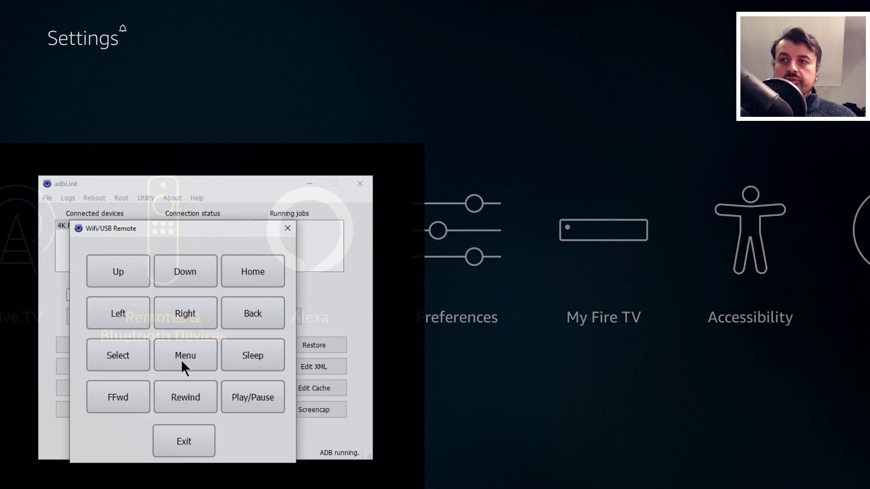
left_click(252, 272)
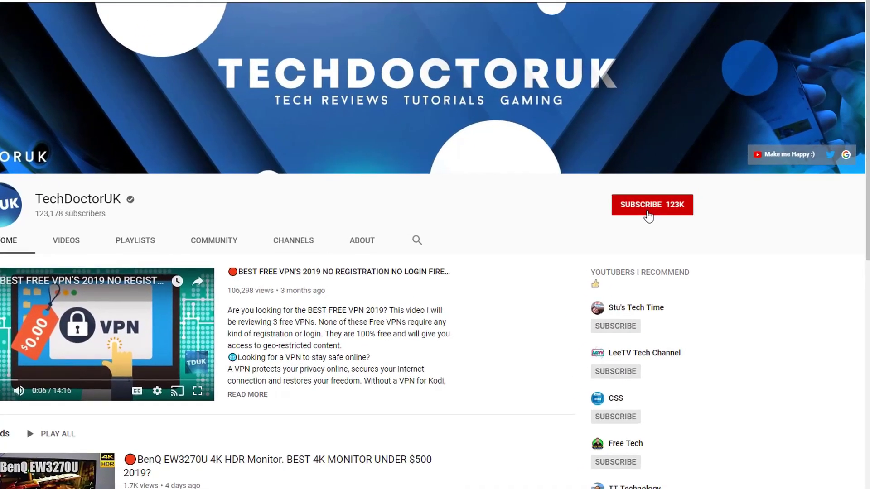
- Subscribe to the TechDoctorUK channel and turn on notifications for every new video
left_click(665, 197)
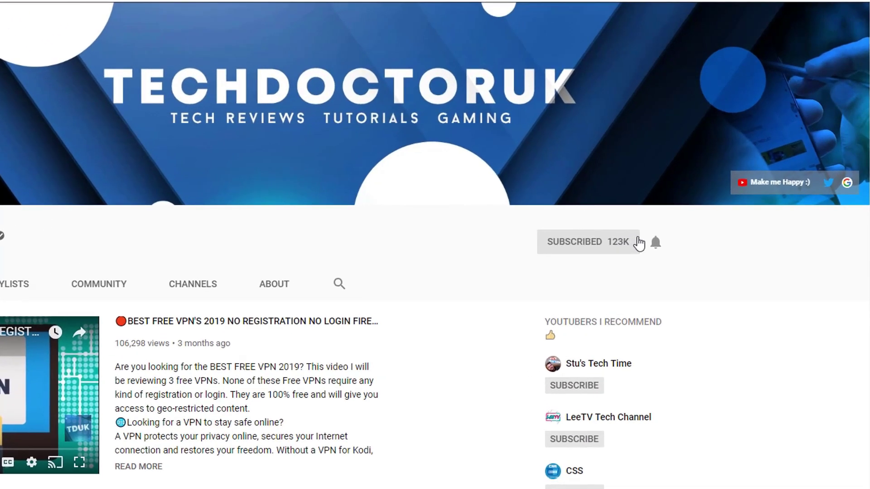
left_click(657, 244)
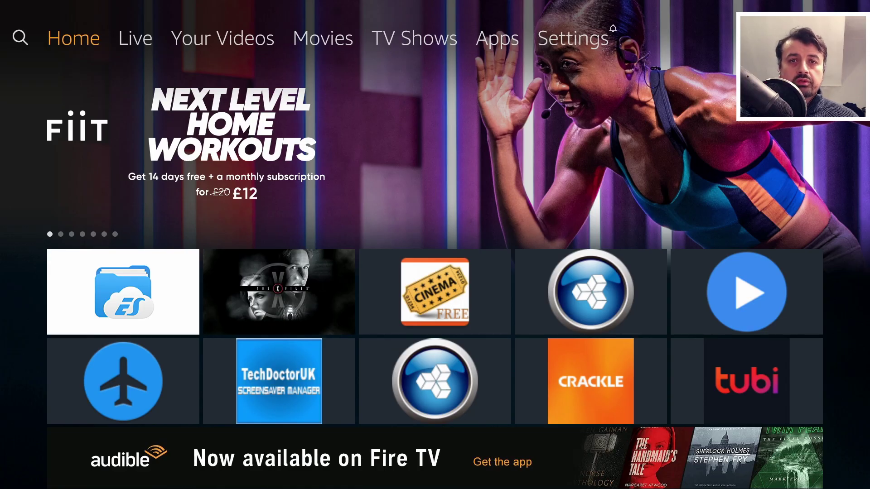
- Check that ADB Debugging and Apps from Unknown Sources are on in Developer Options, then go back
key("Right")
key("Right")
key("Right")
key("Right")
key("Right")
key("Right")
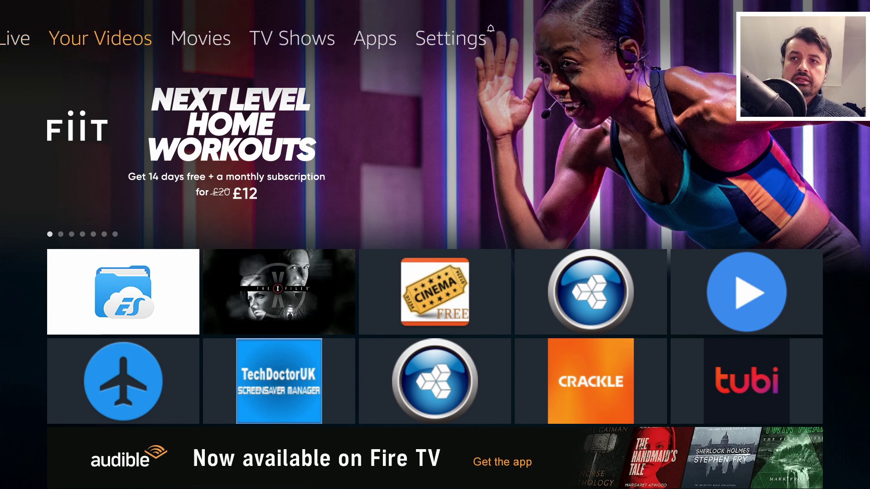
key("Down")
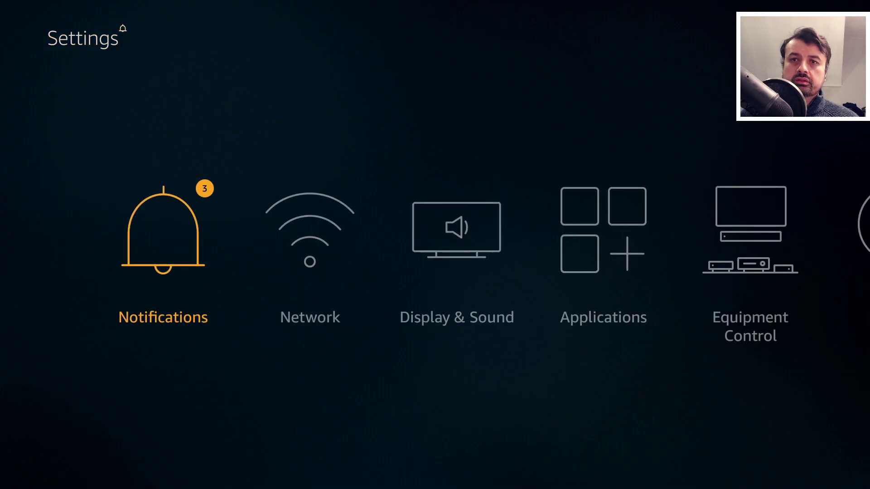
key("Right")
key("Right")
key("Right")
key("Right")
key("Right")
key("Right")
key("Right")
key("Right")
key("Right")
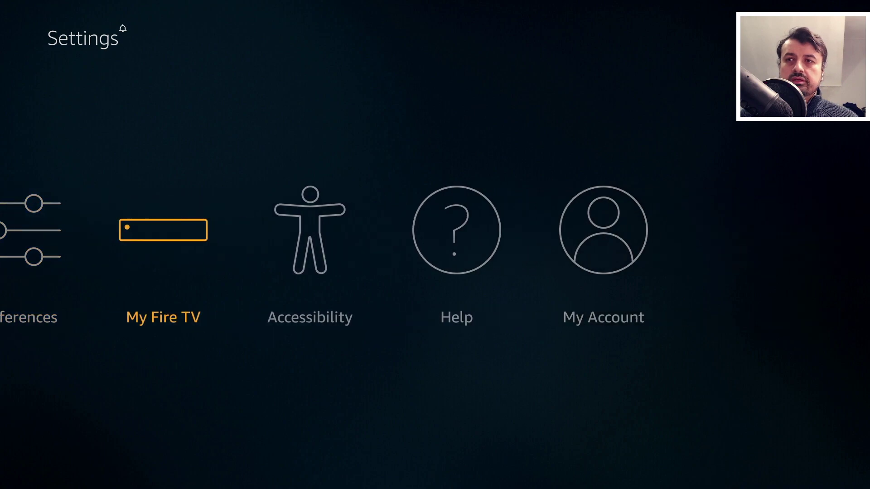
key("Return")
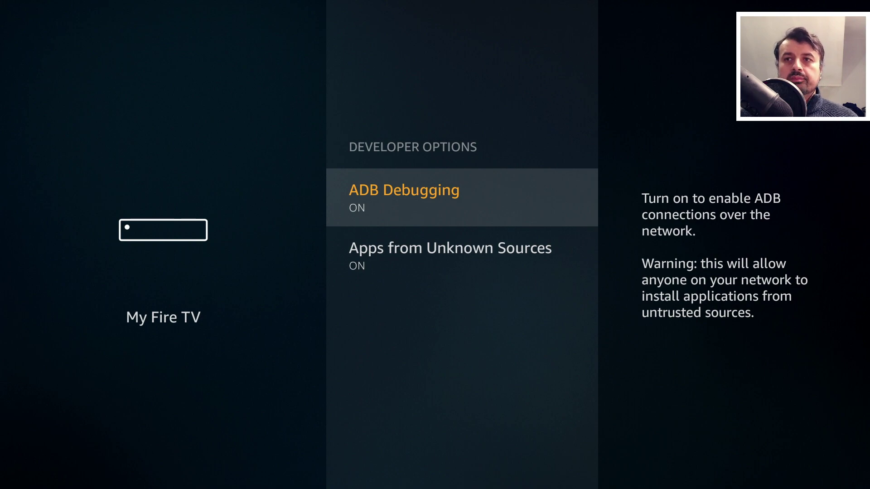
key("Escape")
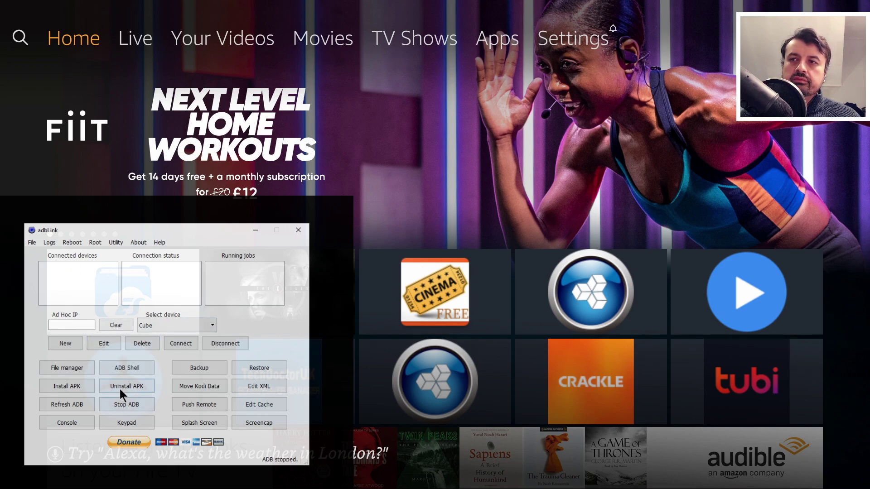
left_click(30, 242)
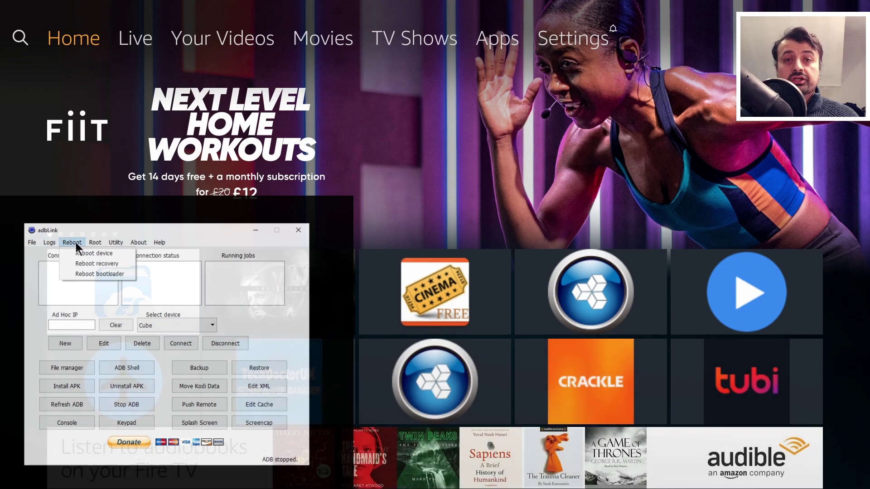
left_click(157, 225)
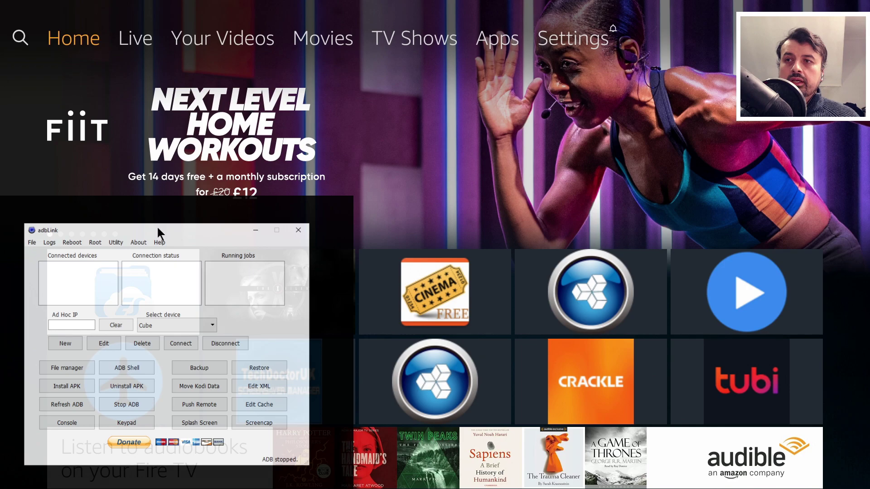
- Save a new device record '4K Firestick' with address 192.168.0.94
left_click(65, 344)
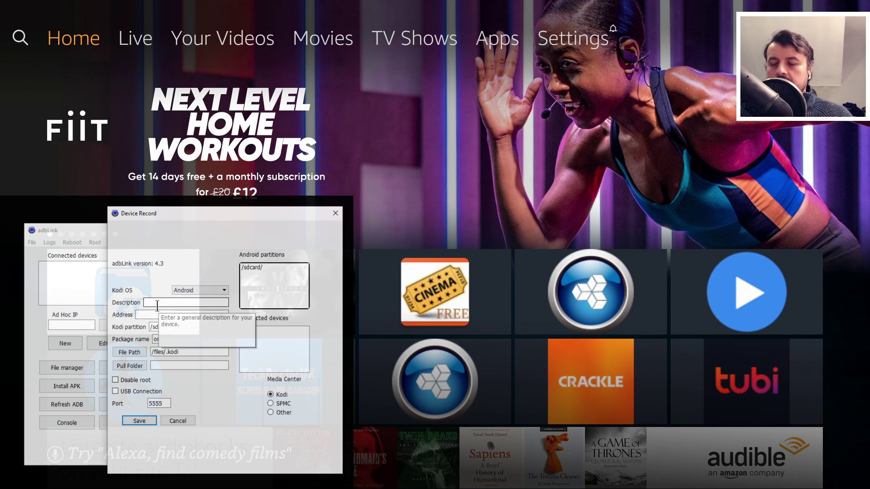
type("4")
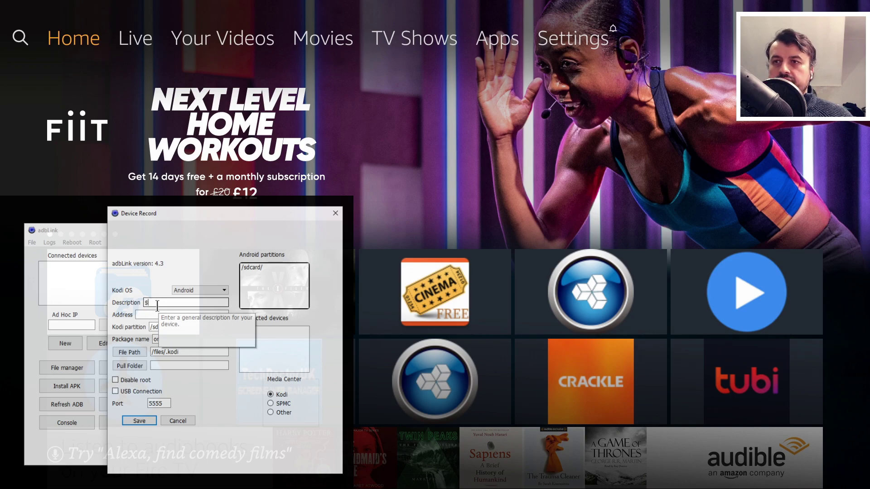
type("K Firestick")
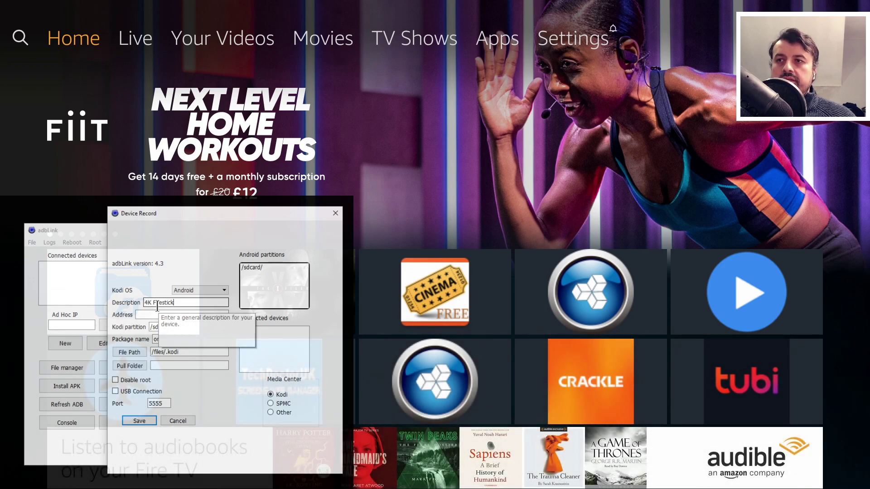
left_click(146, 315)
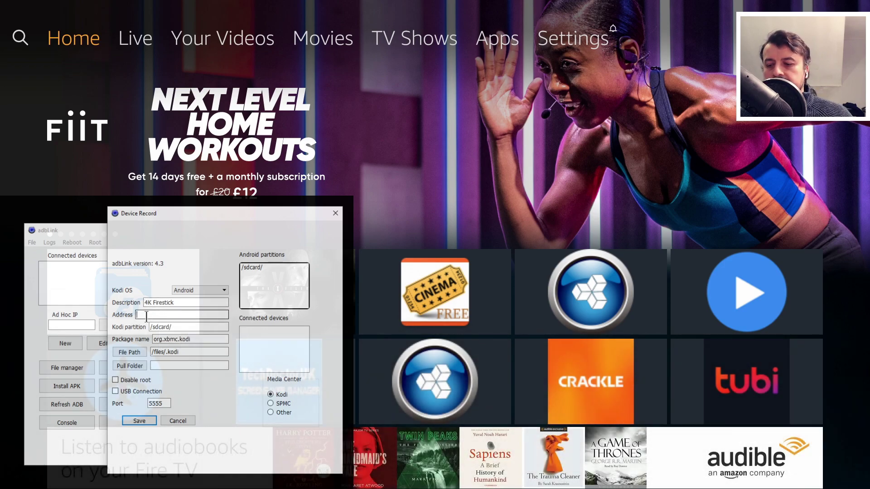
type("1")
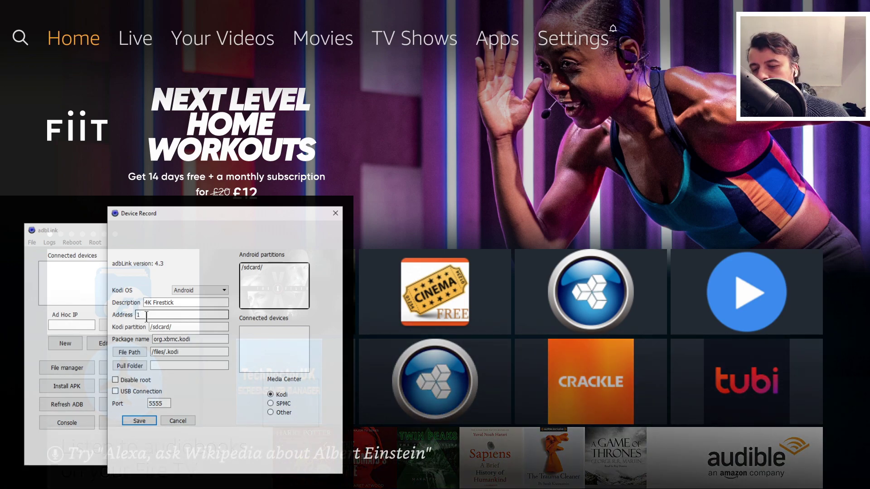
type("92.168.")
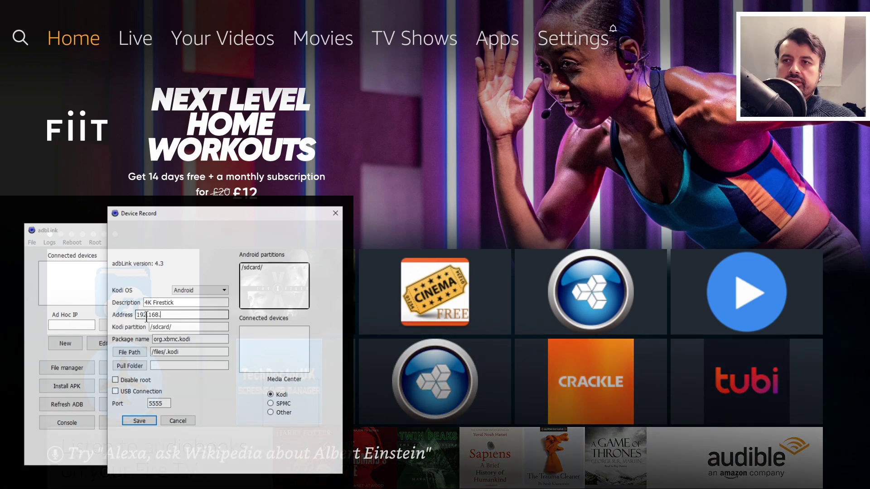
type("0.9")
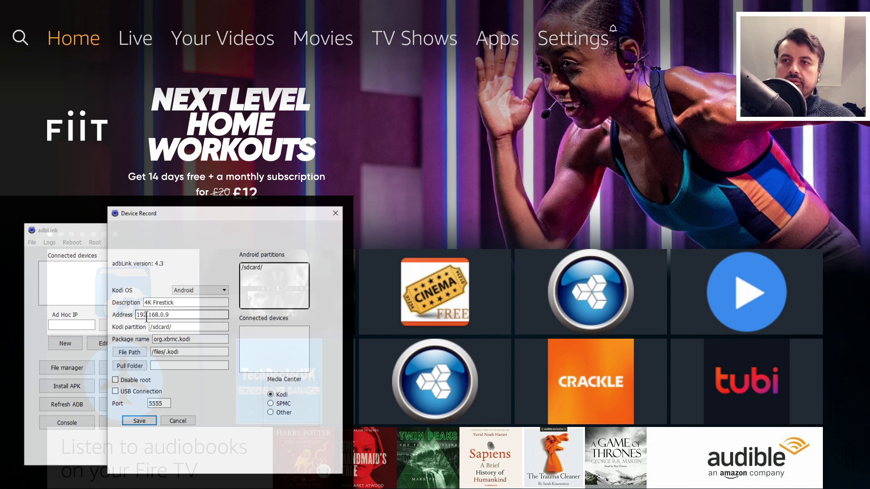
type("4")
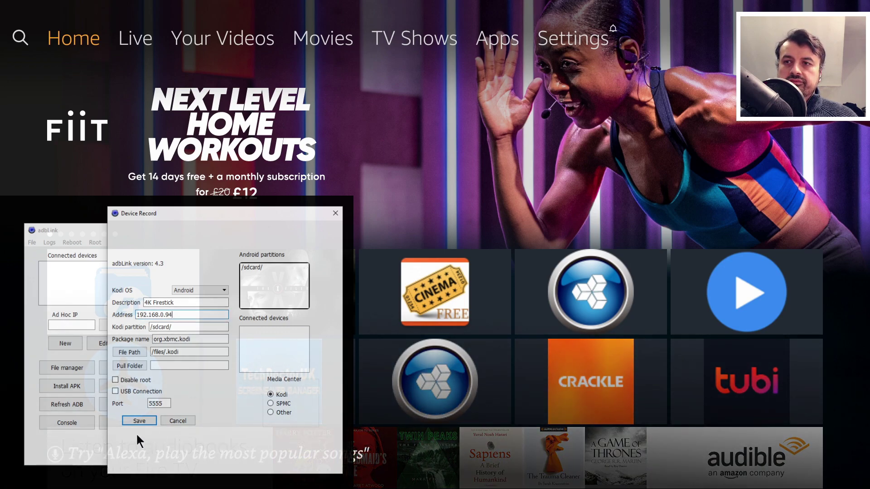
left_click(137, 418)
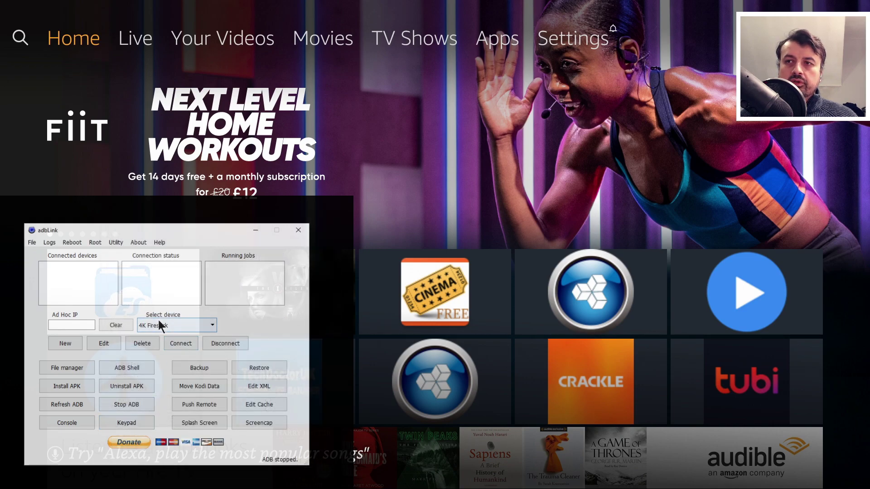
left_click(210, 326)
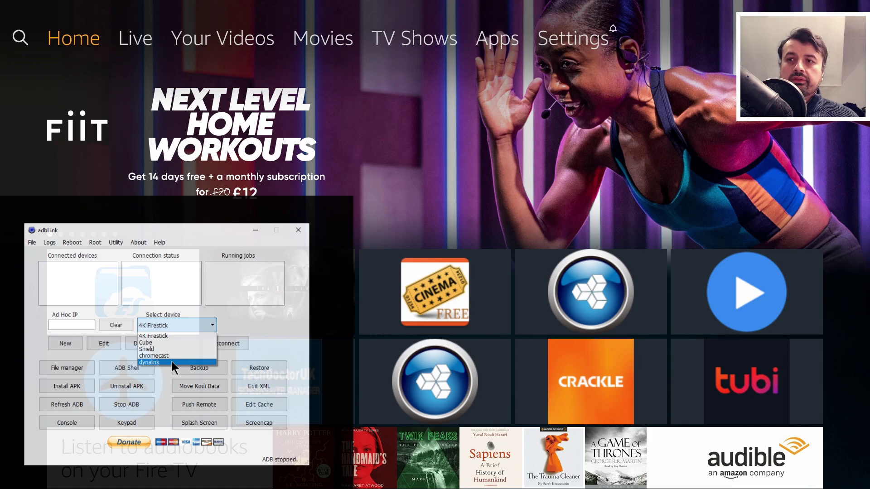
left_click(157, 333)
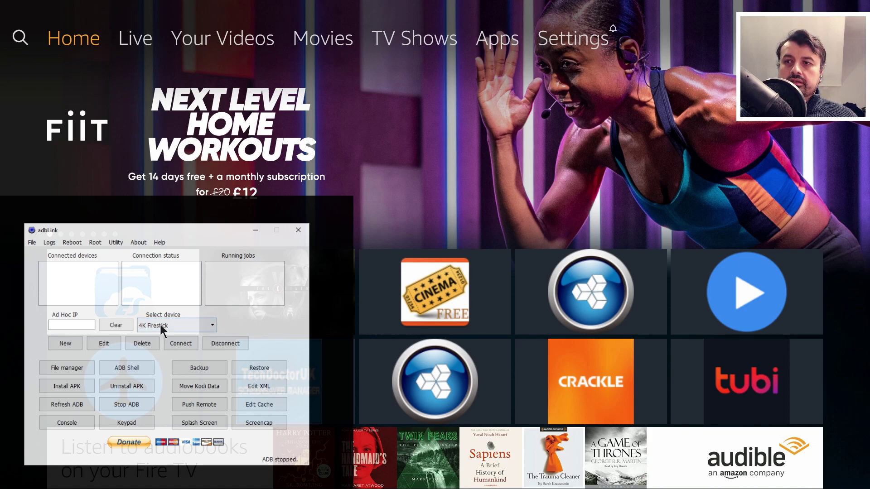
- Connect adbLink to the selected 4K Firestick over IP
left_click(188, 343)
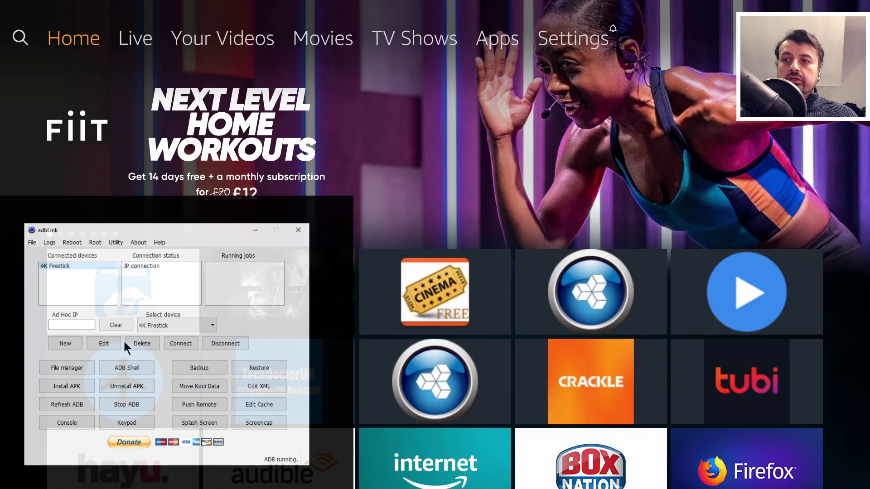
- Select the TiviMate and AppCloner APK files for installation
left_click(58, 390)
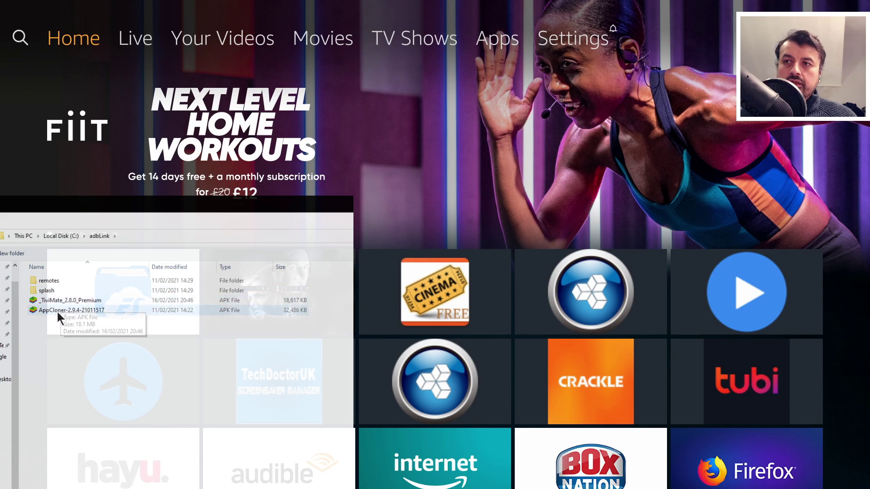
left_click(63, 307)
left_click(54, 301)
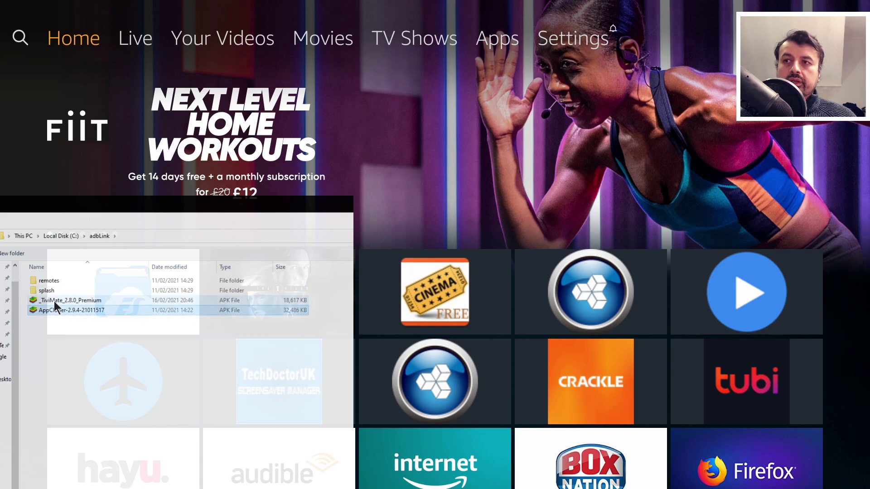
left_click(58, 308, "ctrl")
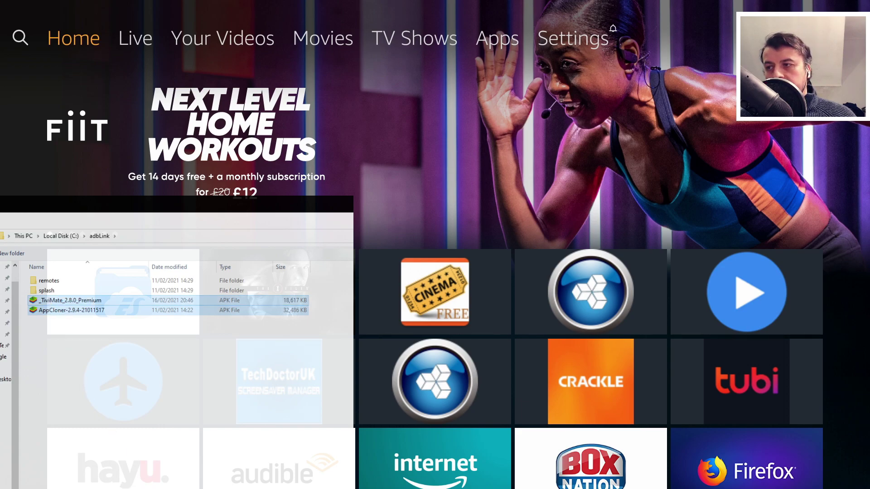
key("Return")
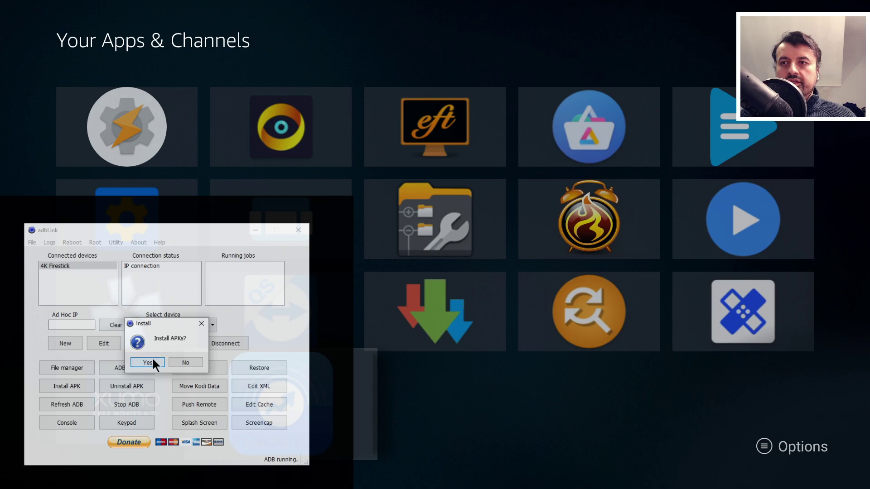
- Confirm installing both APKs on the 4K Firestick and dismiss the success notice
left_click(151, 362)
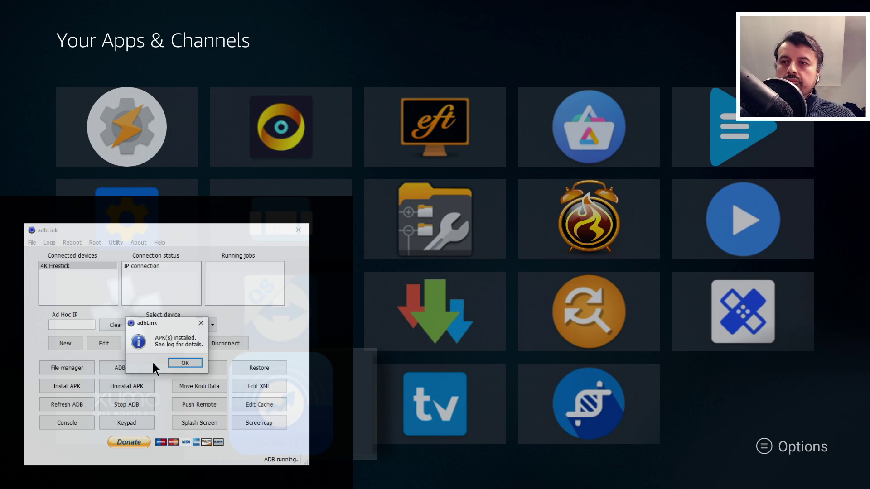
left_click(177, 362)
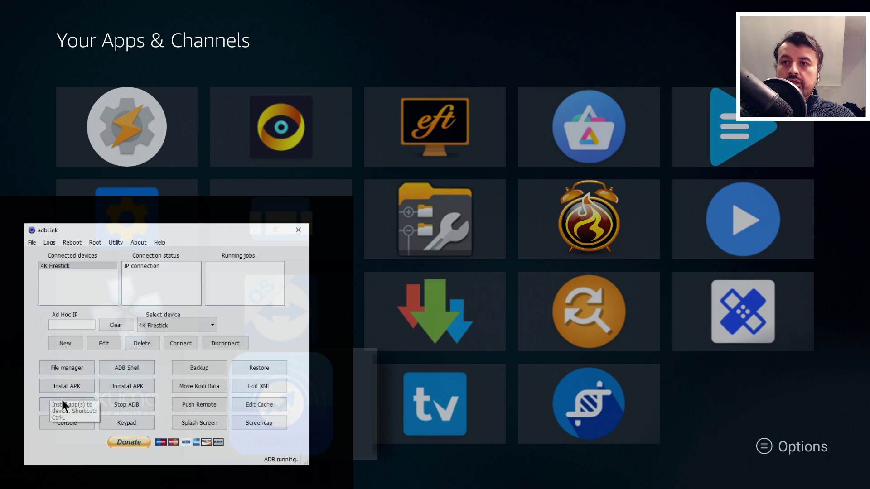
- Filter packages by 'clon' and confirm uninstalling com.applisto.appcloner
left_click(120, 386)
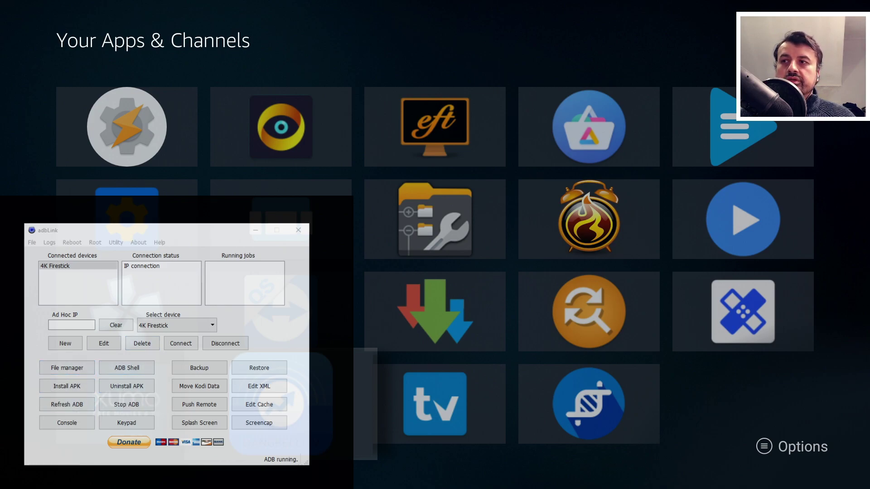
left_click_drag(275, 266, 228, 266)
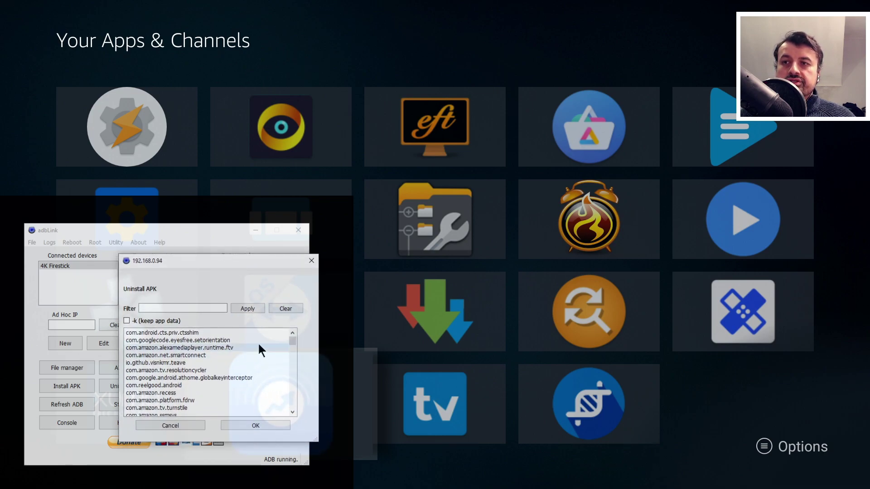
left_click(172, 309)
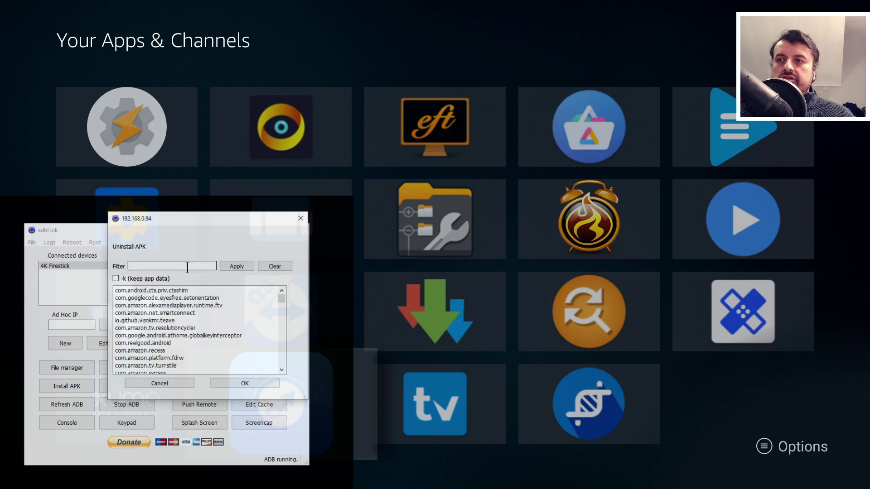
type("clon")
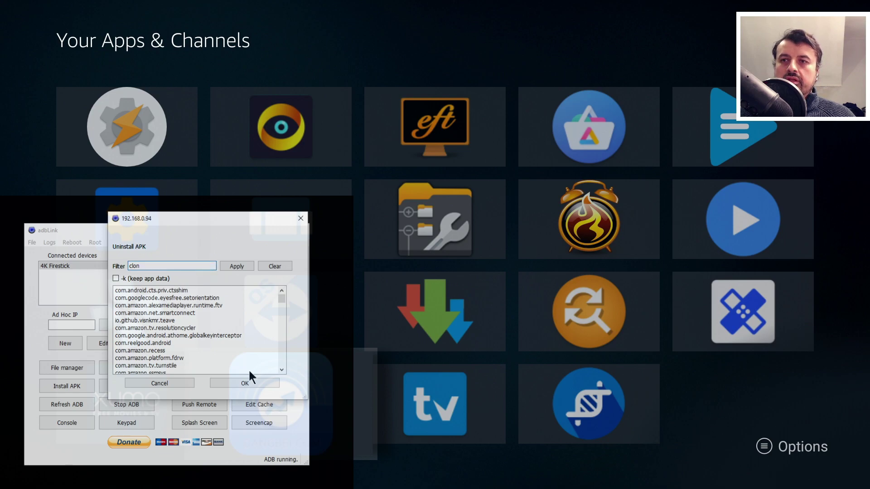
left_click(227, 267)
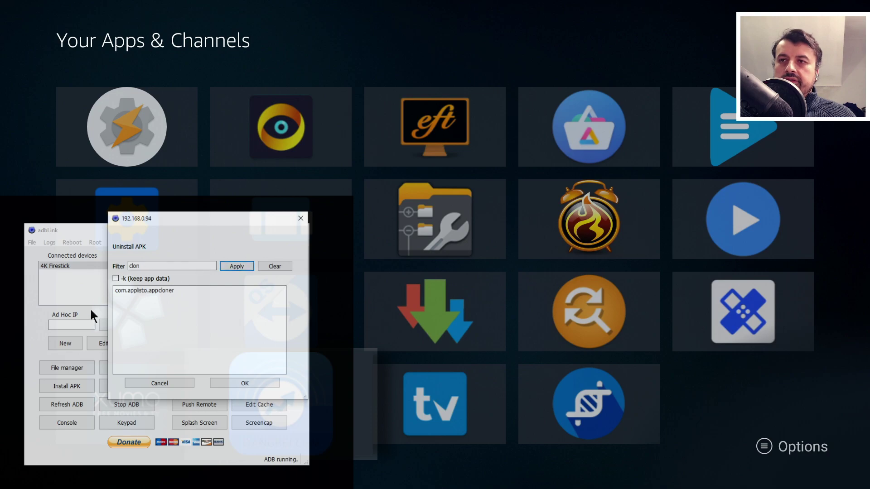
left_click(123, 292)
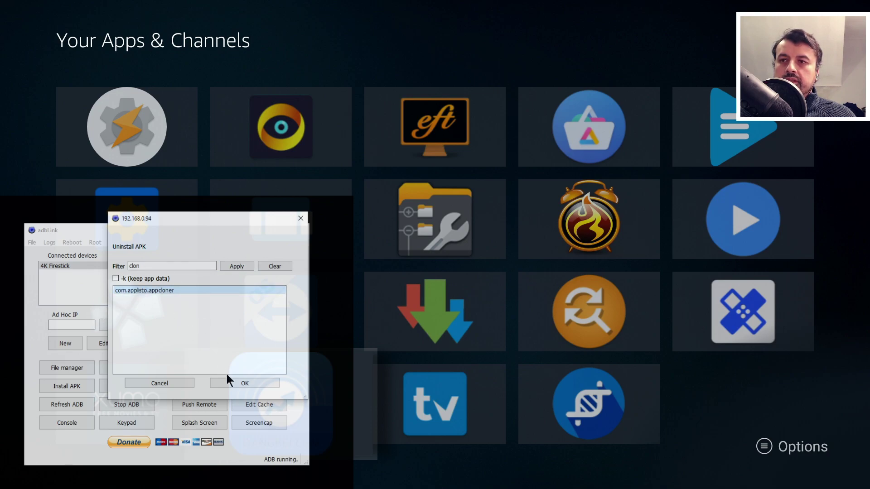
left_click(235, 382)
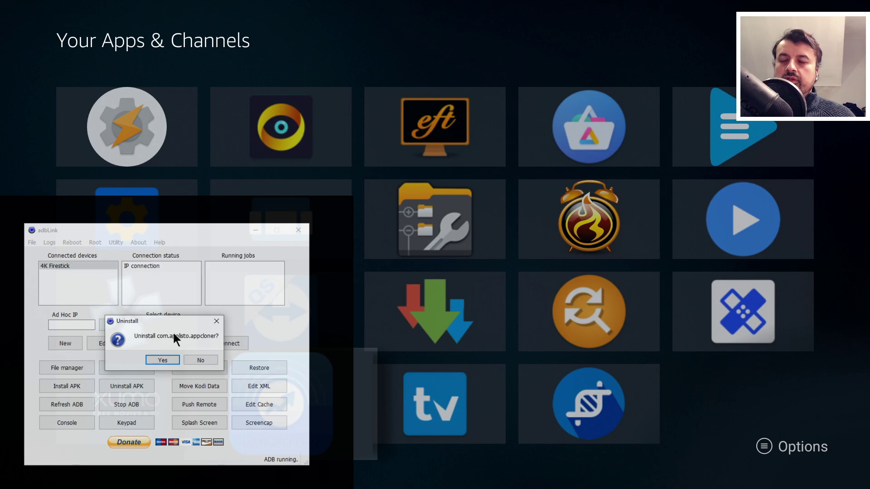
left_click(162, 359)
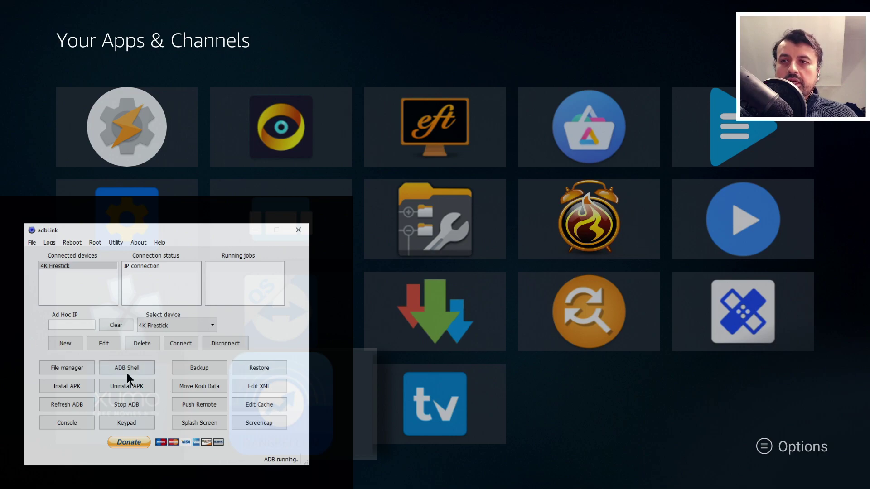
- Open the file manager for the 4K Firestick
left_click(72, 365)
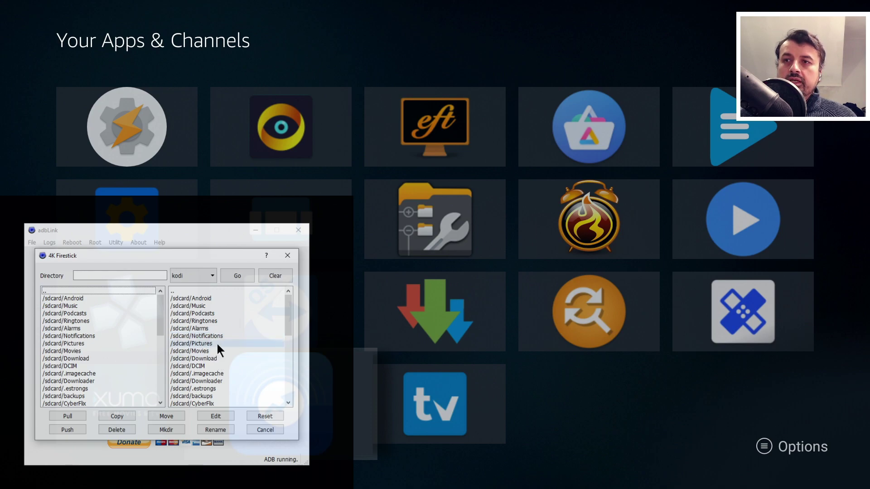
- Delete APKInstaller.apk from the Fire Stick's /sdcard/Downloader folder and confirm the deletion
scroll(216, 347, "down", 1)
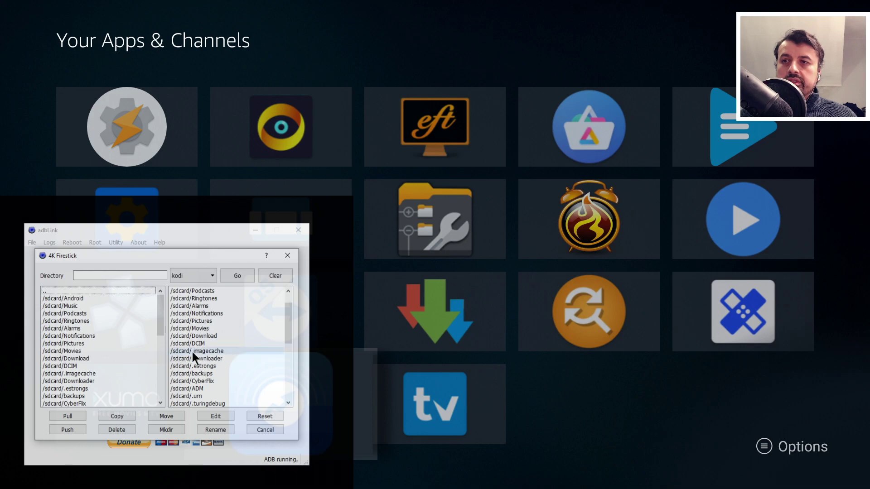
double_click(203, 358)
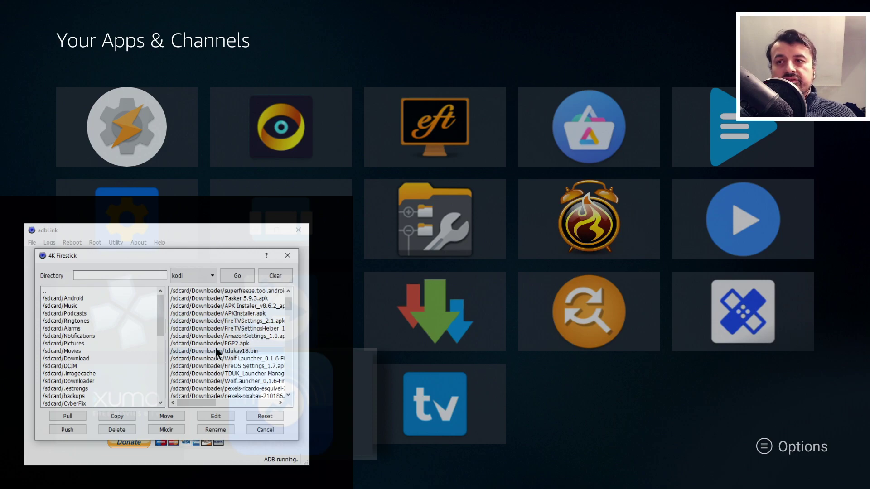
left_click(236, 312)
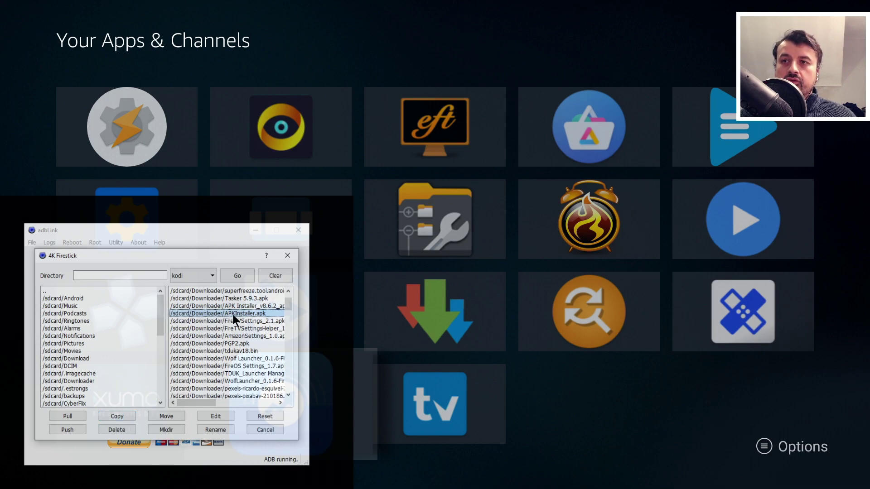
left_click(123, 427)
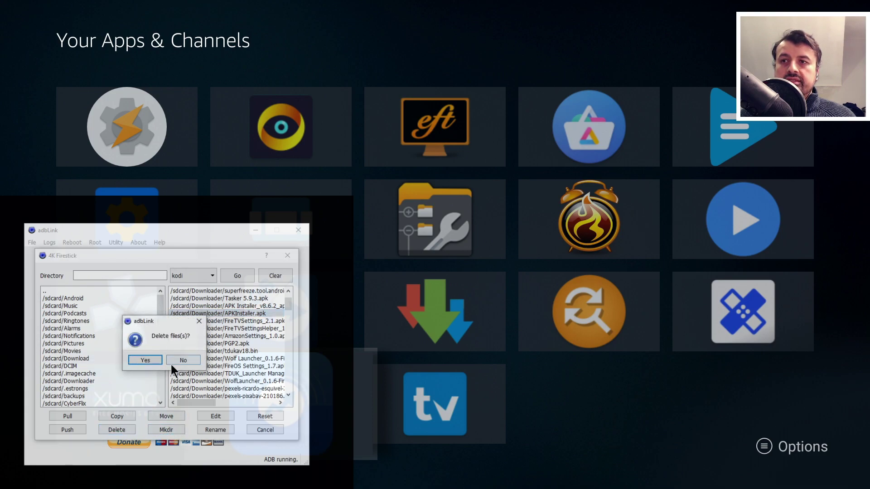
left_click(148, 358)
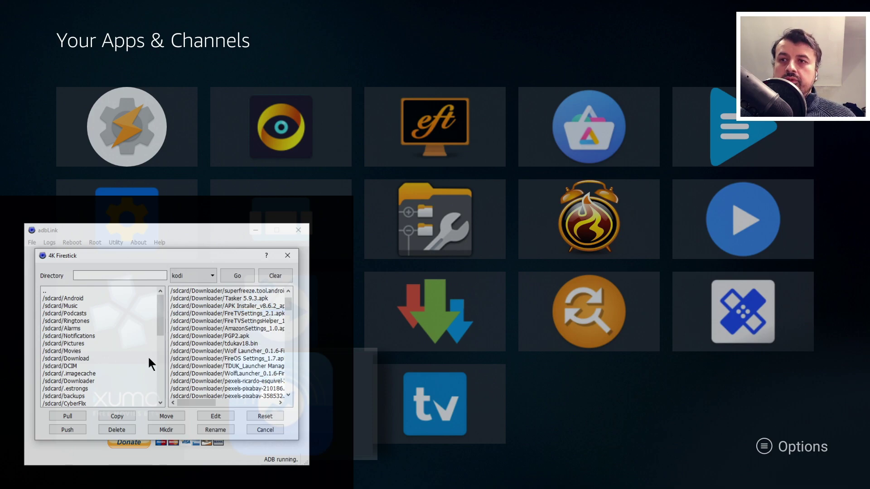
- Browse from the device root through /storage/7336-F420 into the Trailers folder
scroll(240, 352, "up", 1)
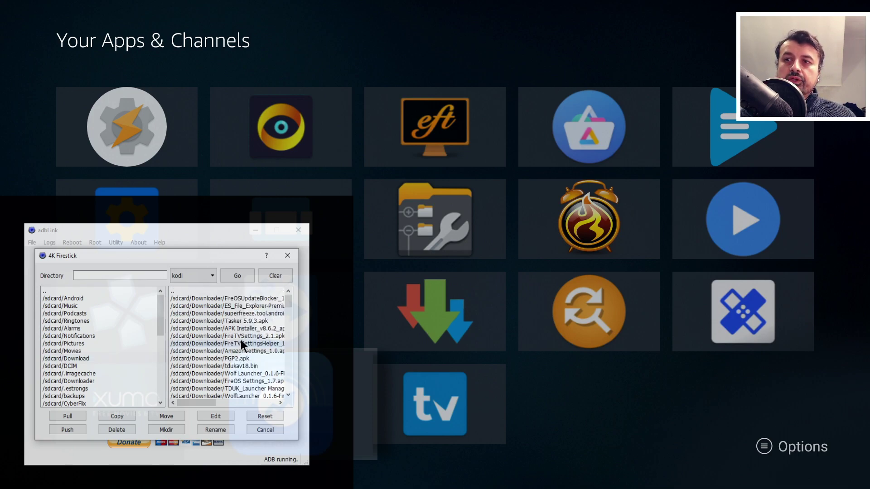
double_click(189, 293)
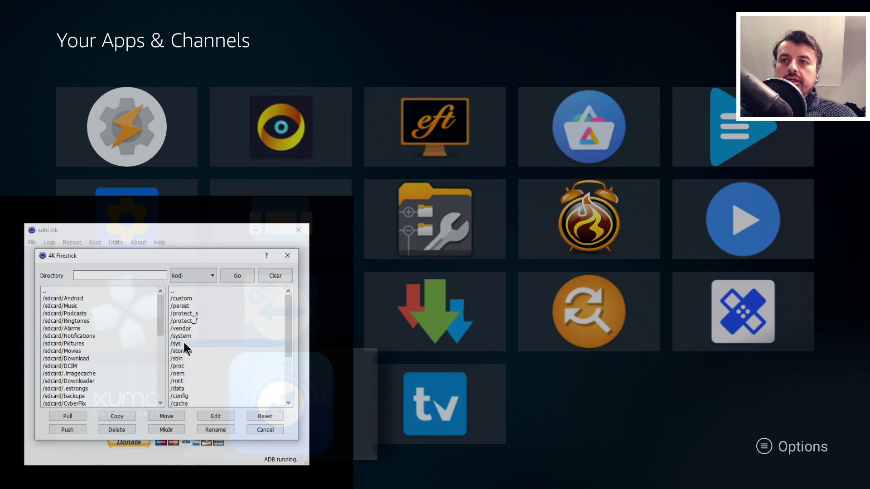
double_click(184, 351)
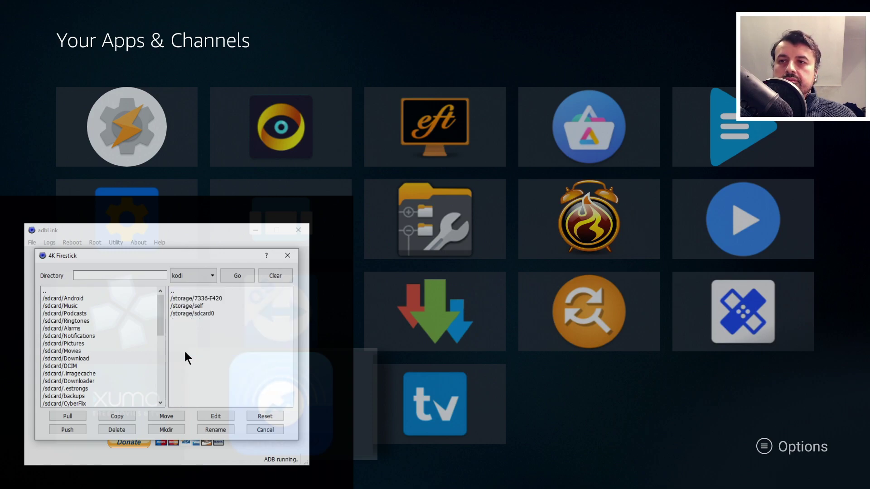
left_click(203, 299)
double_click(202, 300)
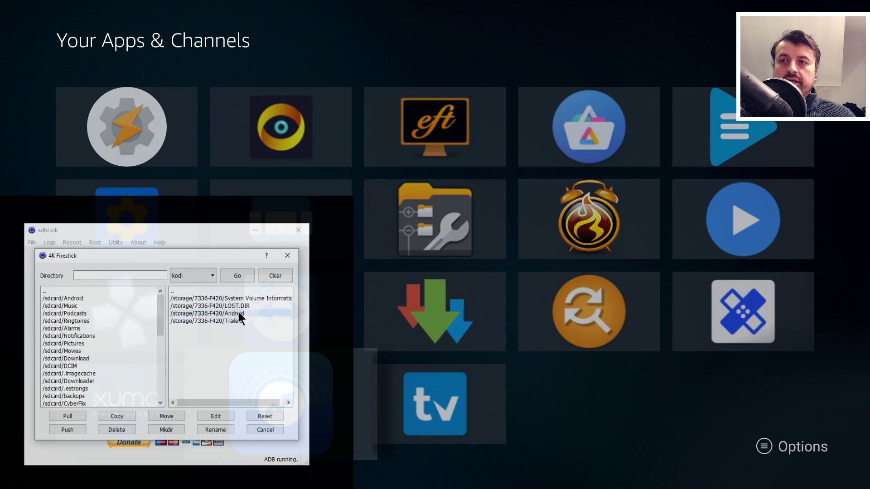
double_click(209, 320)
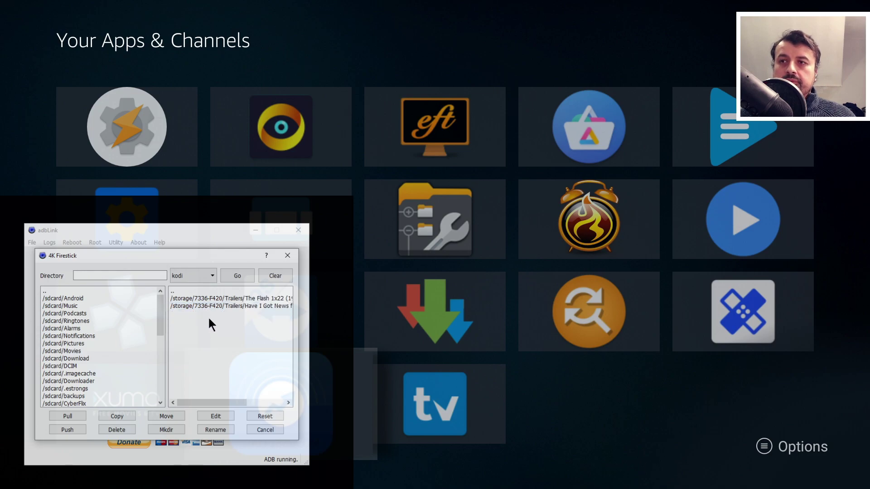
mouse_move(224, 402)
left_mouse_down()
mouse_move(253, 400)
mouse_move(211, 396)
left_mouse_up()
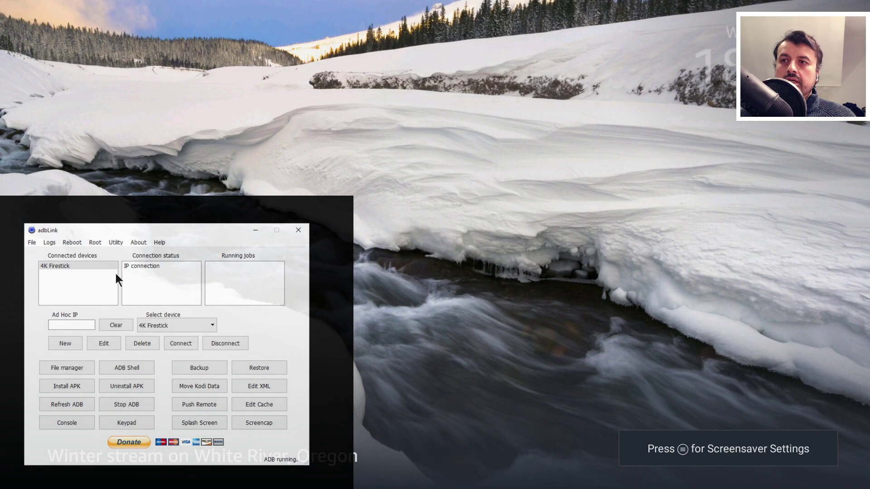
left_click(116, 242)
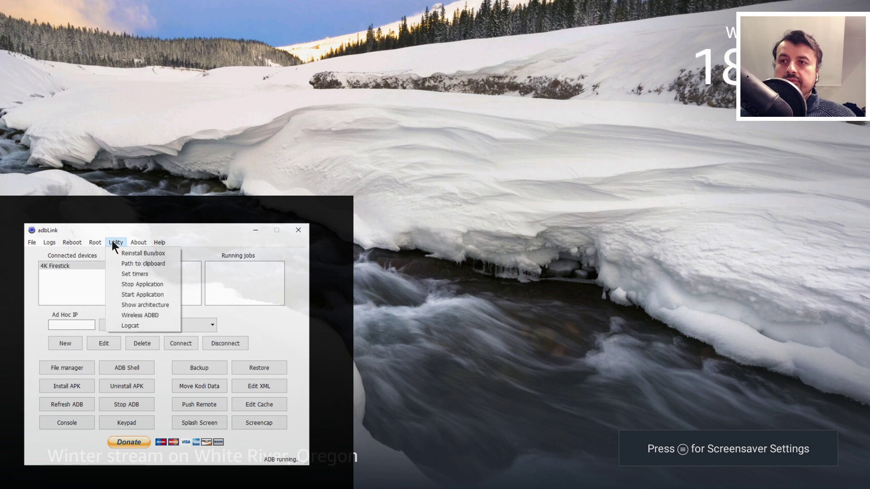
left_click(124, 273)
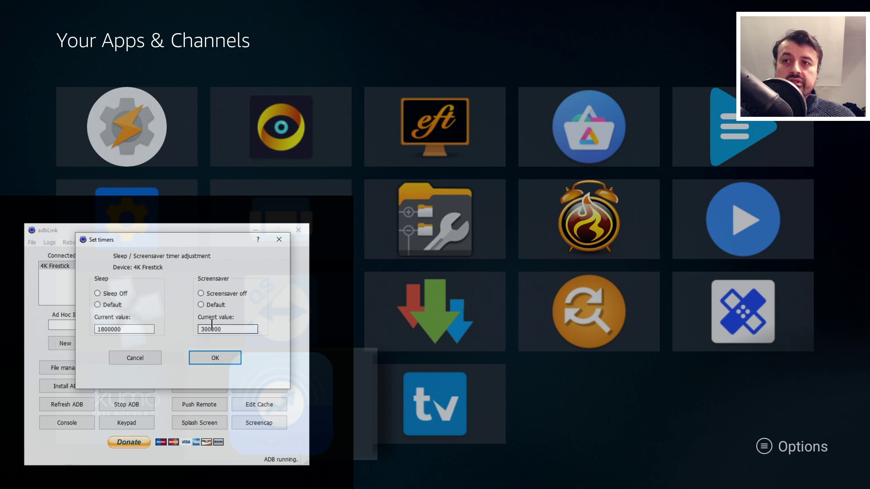
left_click_drag(132, 329, 86, 329)
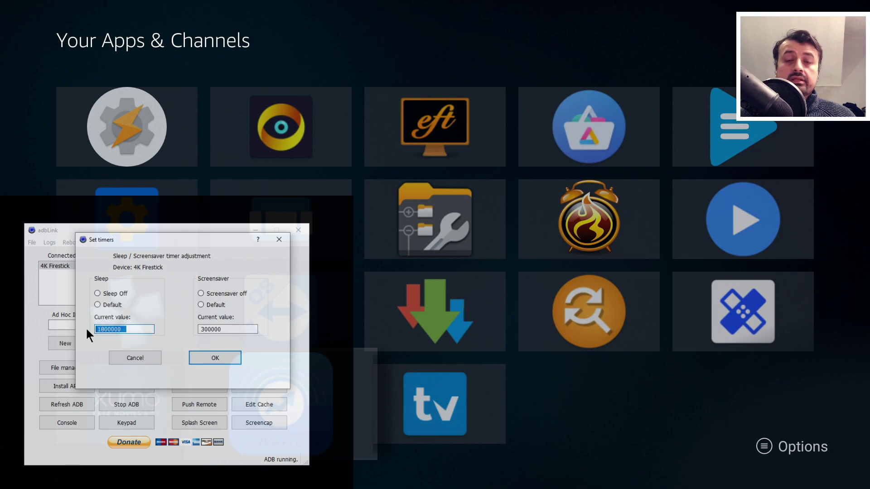
left_click(278, 240)
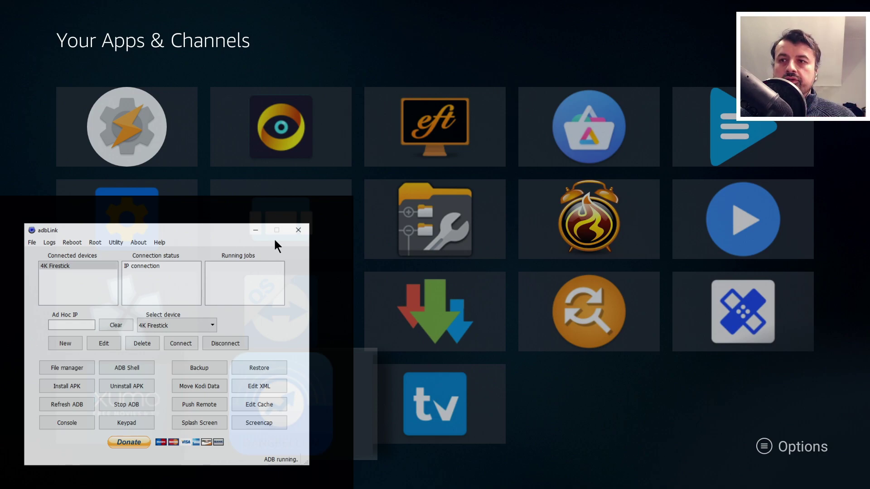
- With the Keypad remote, move the Fire TV focus down a row and right onto another app tile
left_click(128, 424)
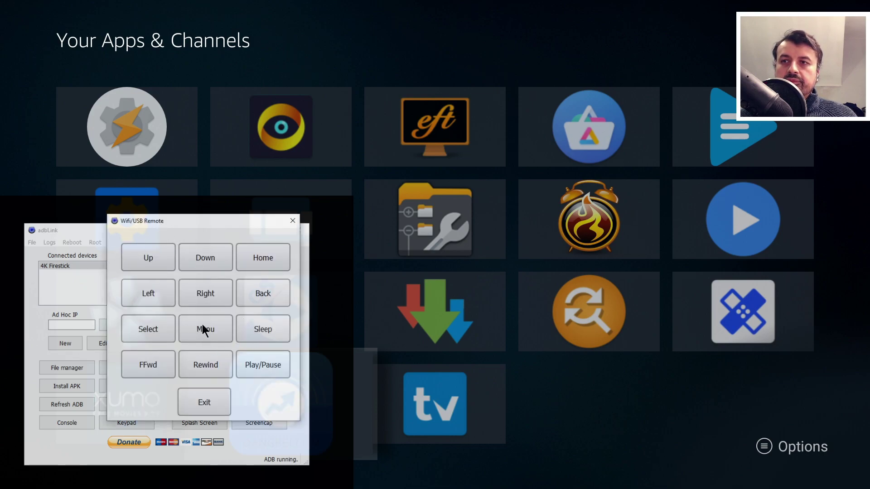
left_click(156, 256)
left_click(206, 295)
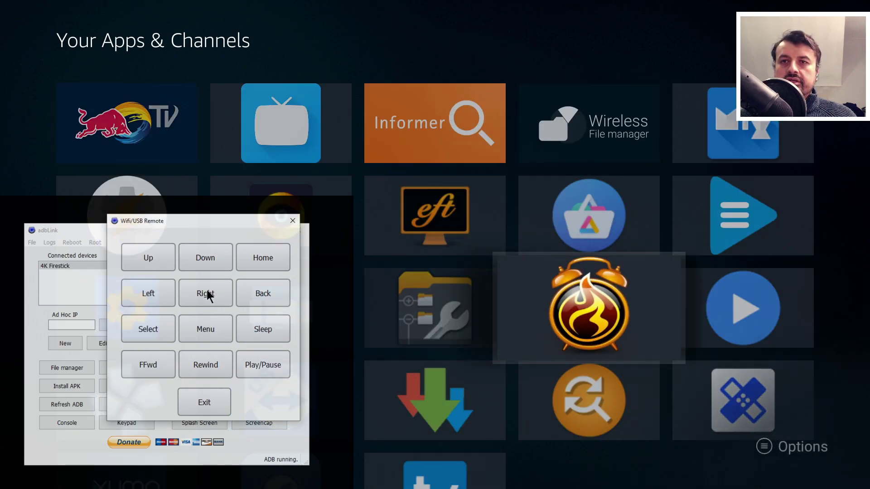
left_click(207, 295)
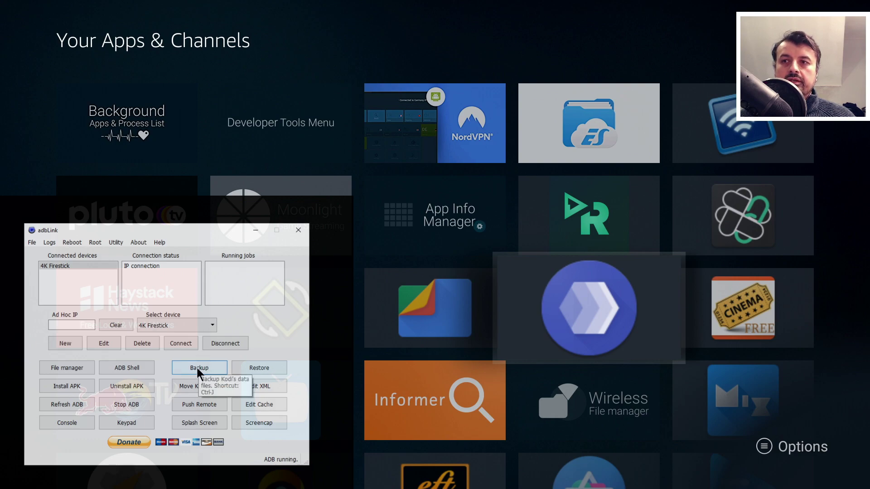
- Pick chromecast from the Select device list and connect to it over IP
left_click(174, 325)
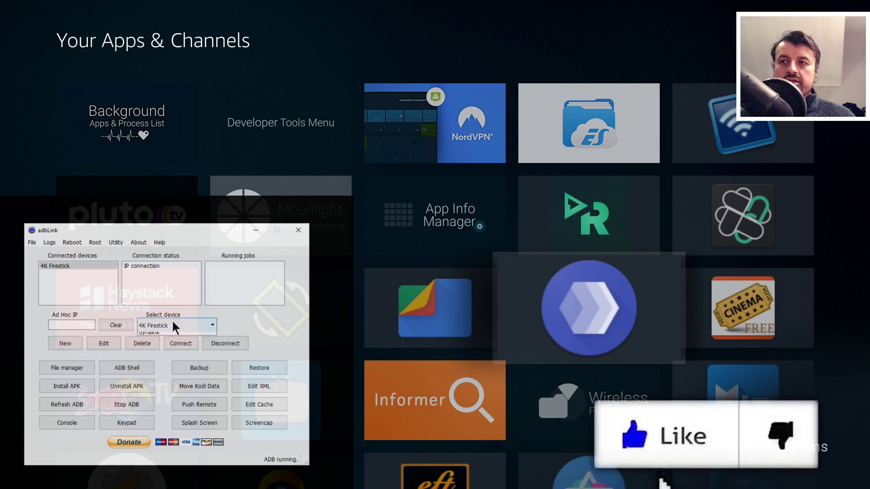
left_click(161, 353)
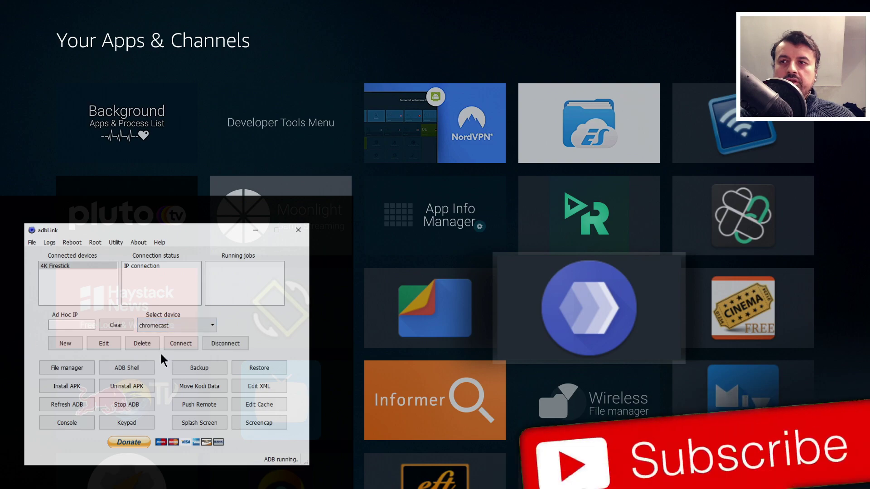
left_click(181, 340)
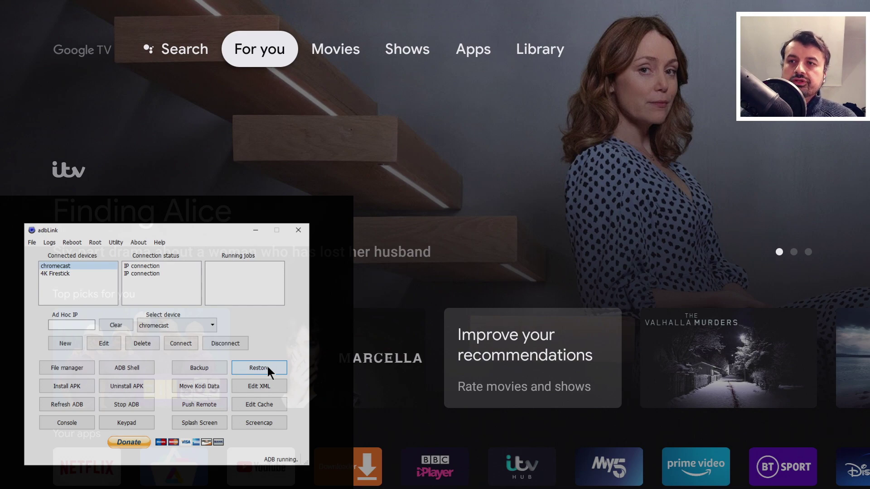
left_click(115, 242)
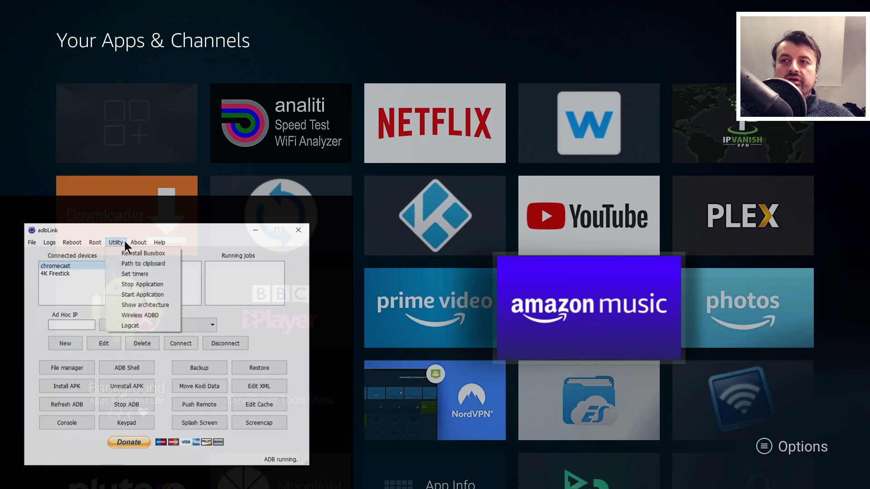
mouse_move(91, 241)
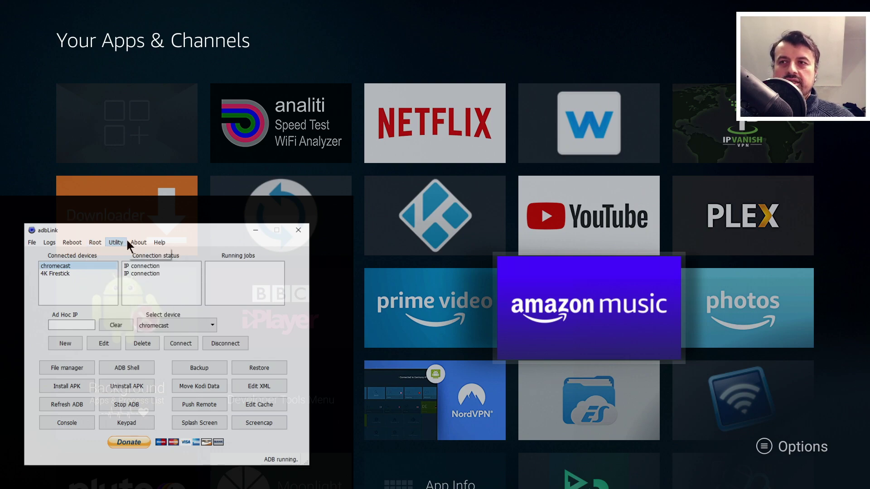
left_click(85, 446)
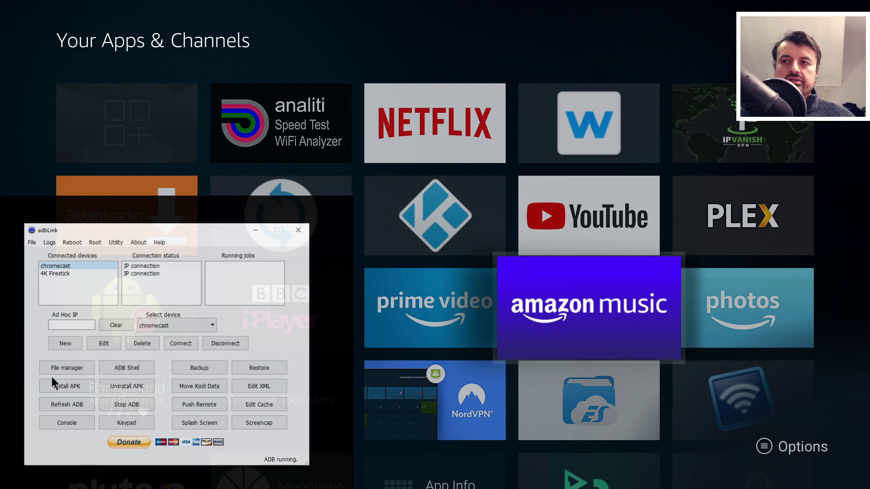